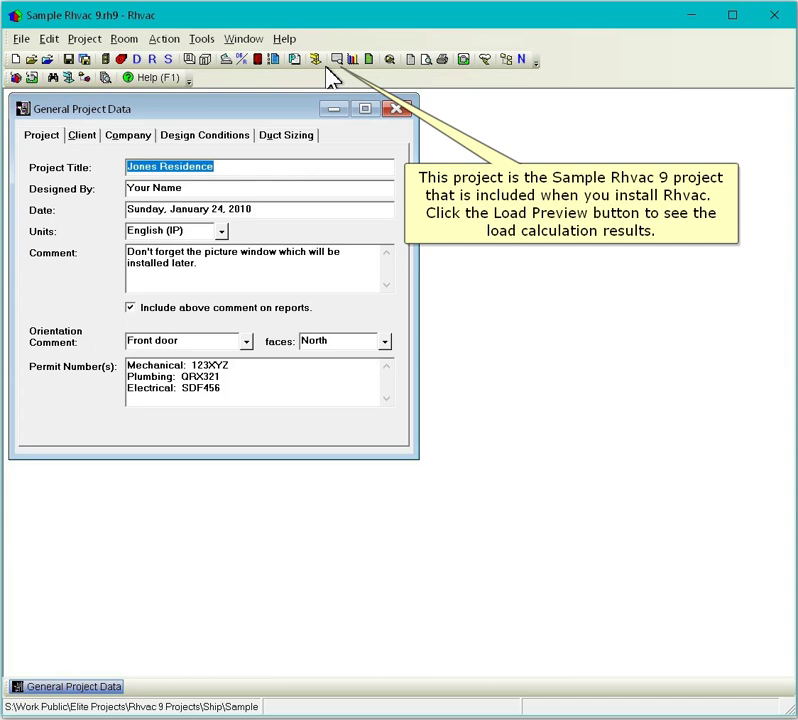
# Step: Show the load results, then bring up the Tabular Manual D duct sizing view
pyautogui.click(339, 61)
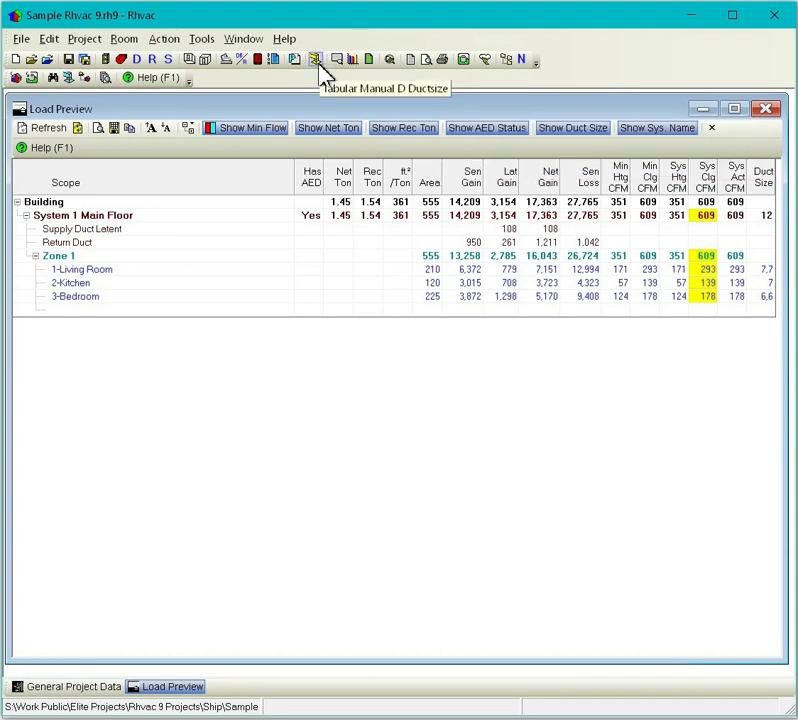
pyautogui.click(314, 59)
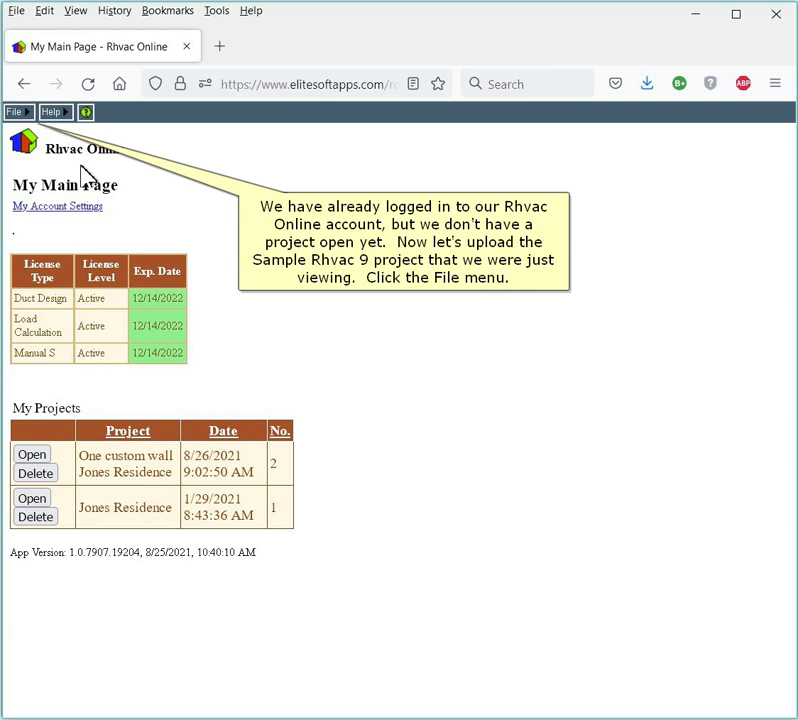
# Step: Go to Rhvac Online's Upload Rhvac Project page from the File menu
pyautogui.click(15, 111)
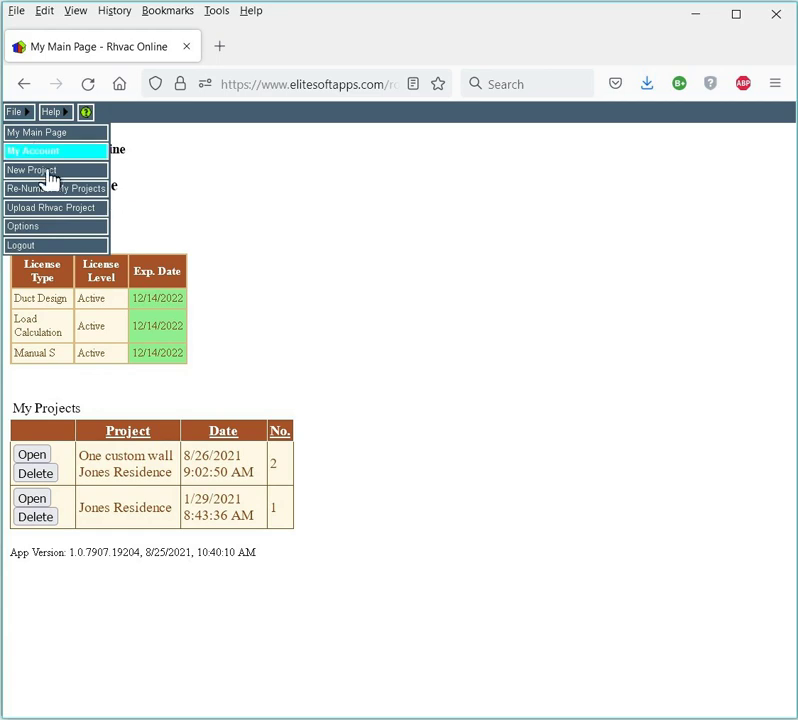
pyautogui.click(57, 209)
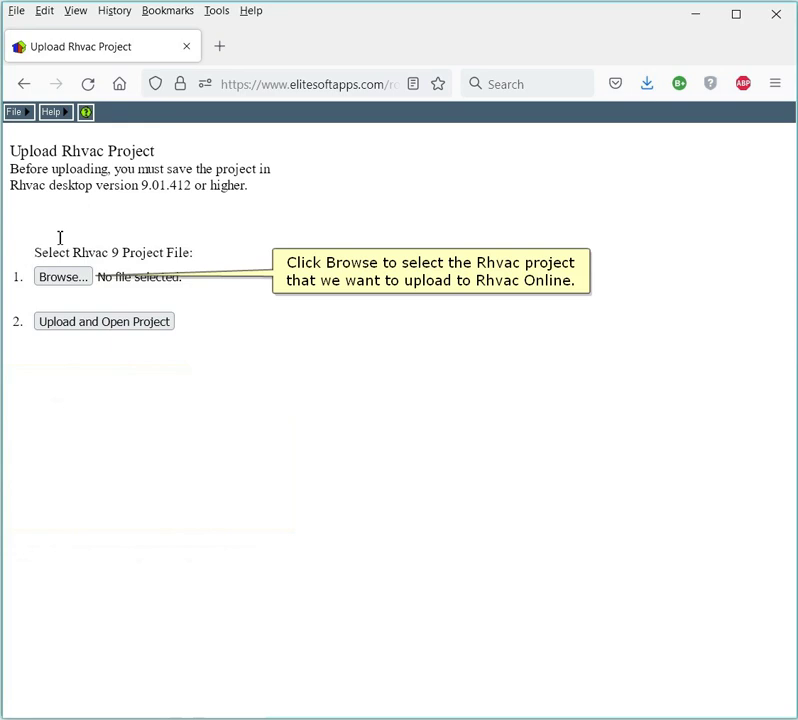
# Step: Upload Sample Rhvac 9.rh9 from the Ship folder and open the Jones Residence project
pyautogui.click(64, 278)
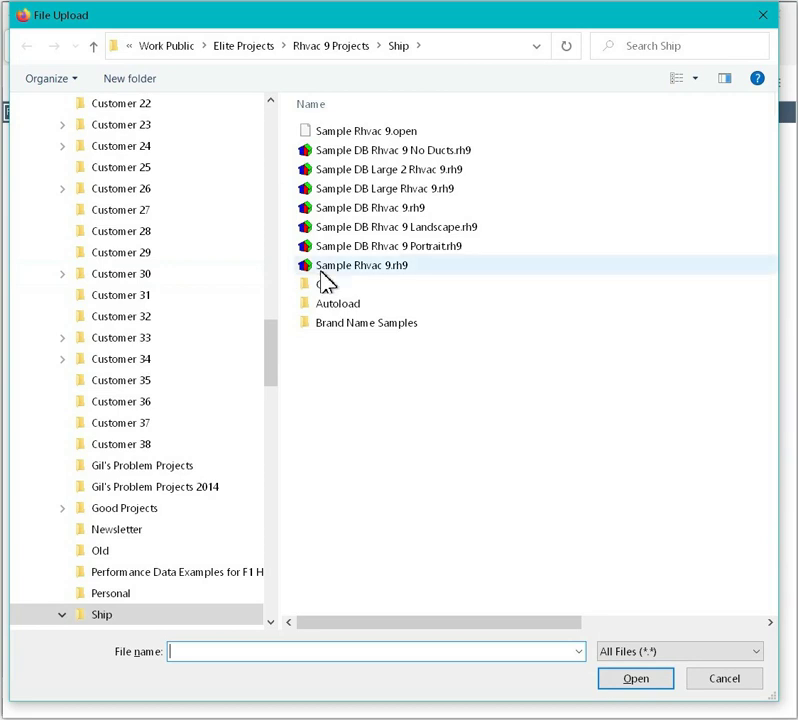
pyautogui.doubleClick(385, 271)
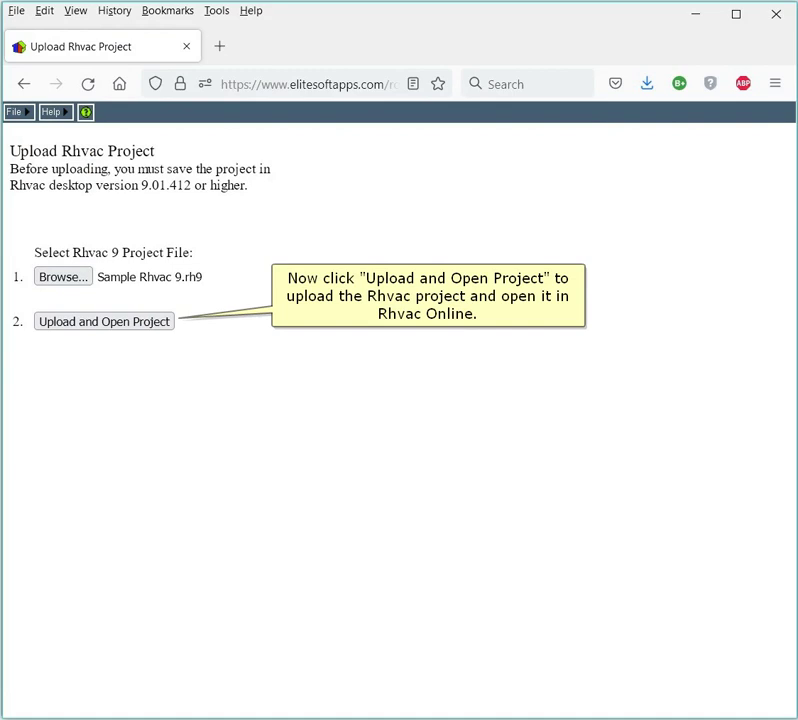
pyautogui.click(132, 322)
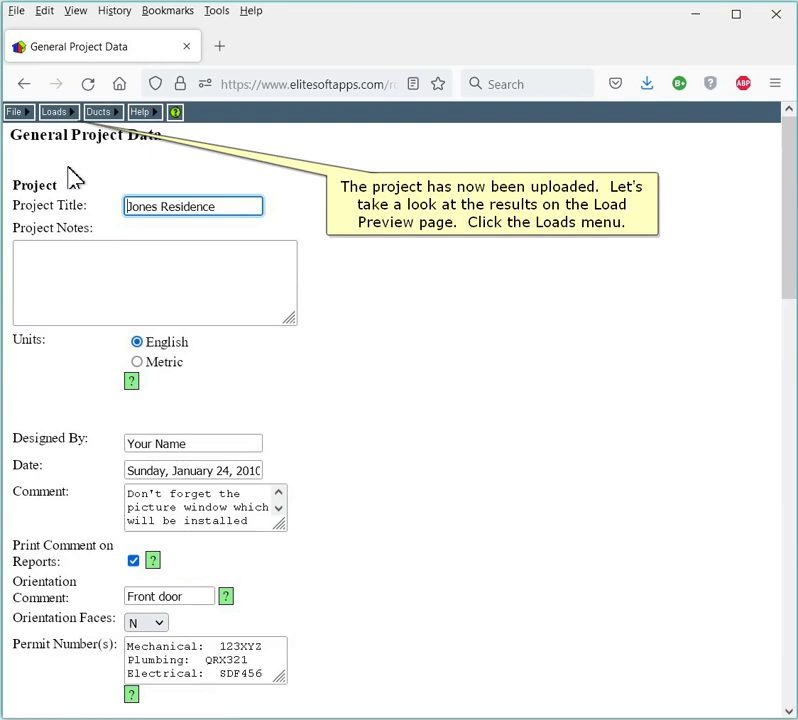
# Step: Display the Load Preview page showing no errors and 1.45 net tons
pyautogui.click(54, 111)
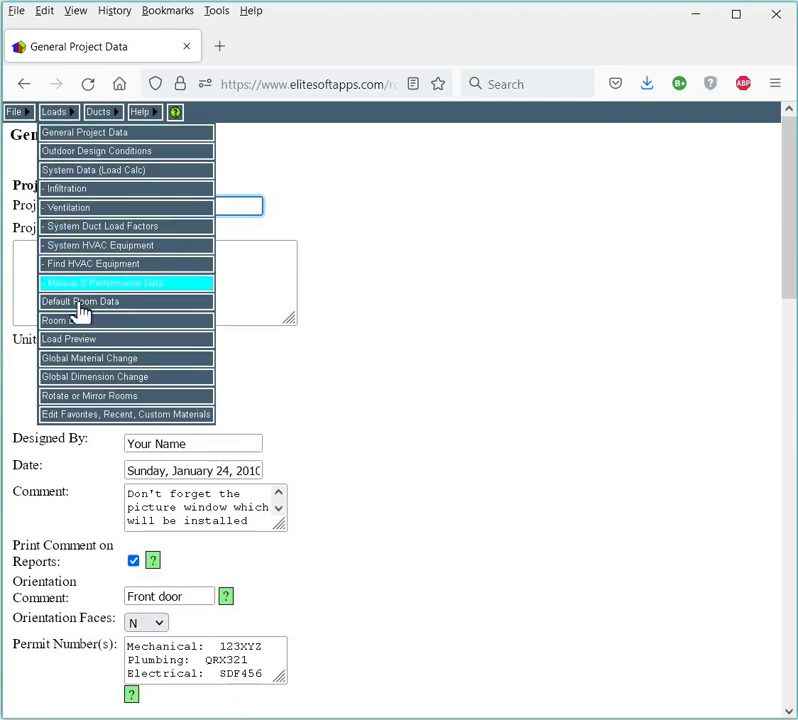
pyautogui.click(90, 340)
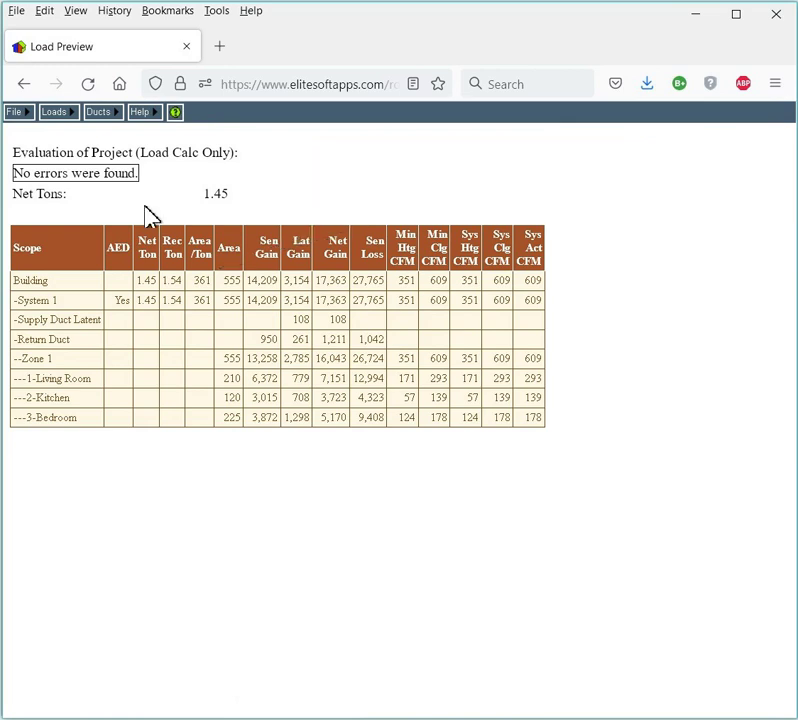
pyautogui.click(106, 114)
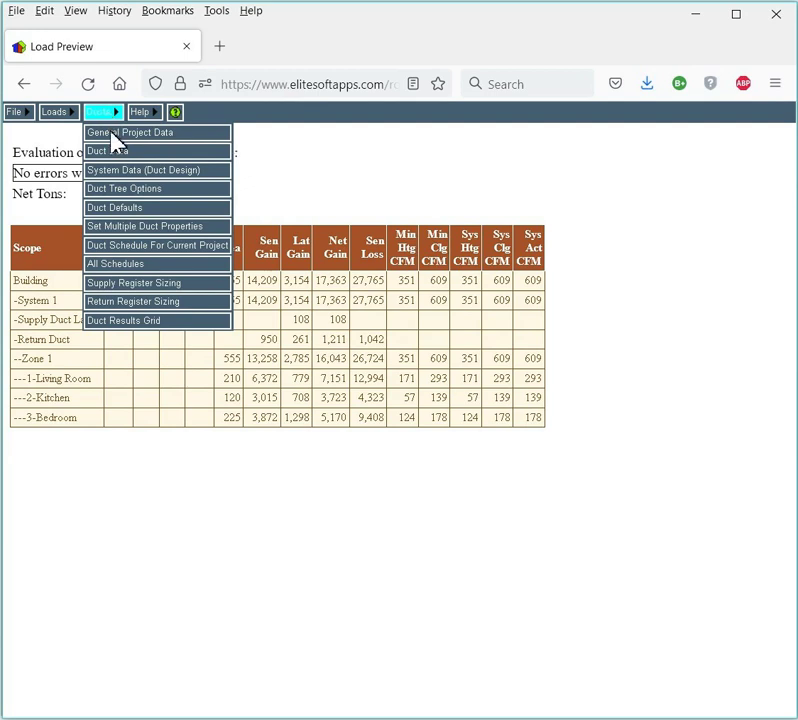
# Step: Add return runouts RR-110 and RR-120 under trunk RT-100 in the Duct Data tree
pyautogui.click(124, 152)
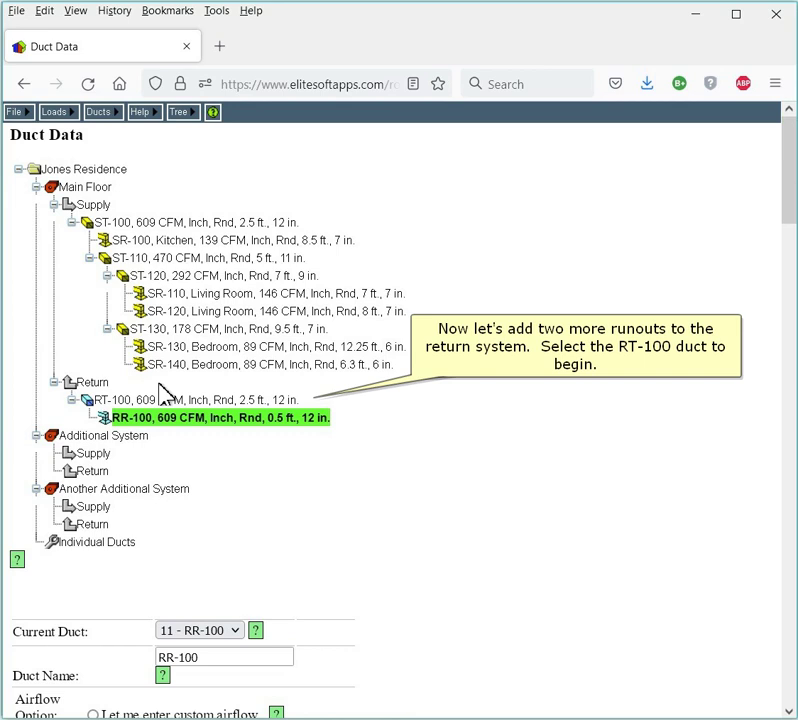
pyautogui.click(173, 403)
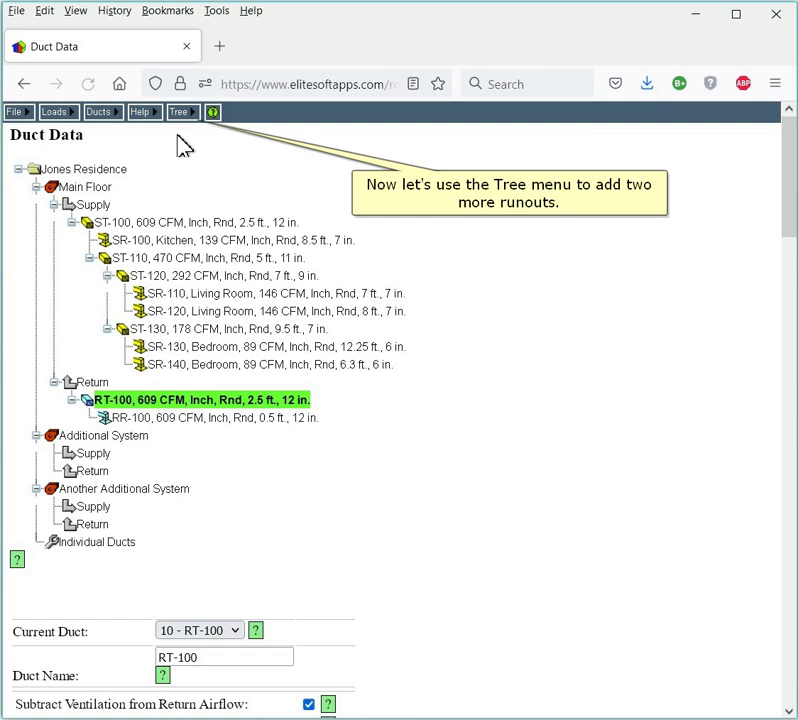
pyautogui.moveTo(180, 112)
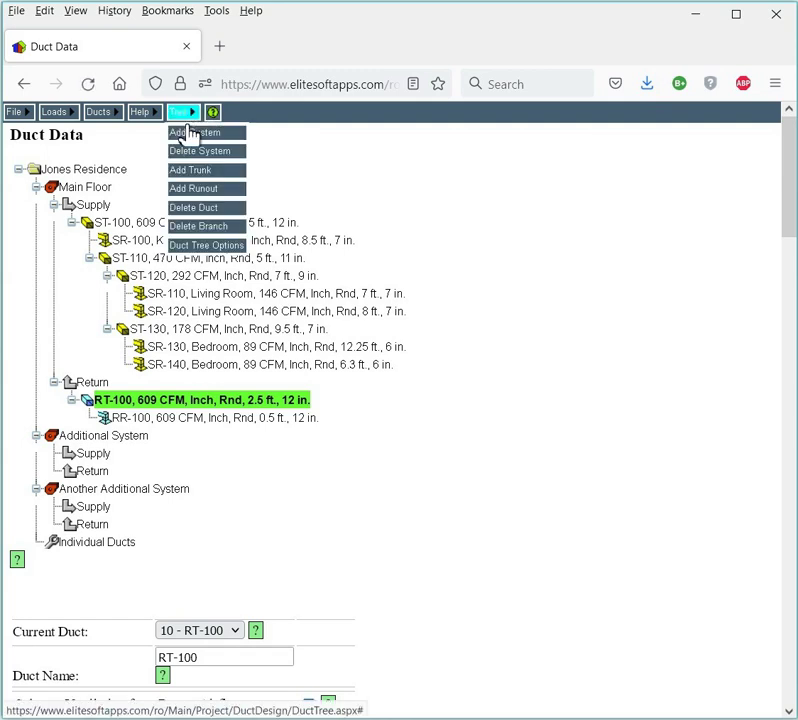
pyautogui.click(210, 192)
pyautogui.click(157, 400)
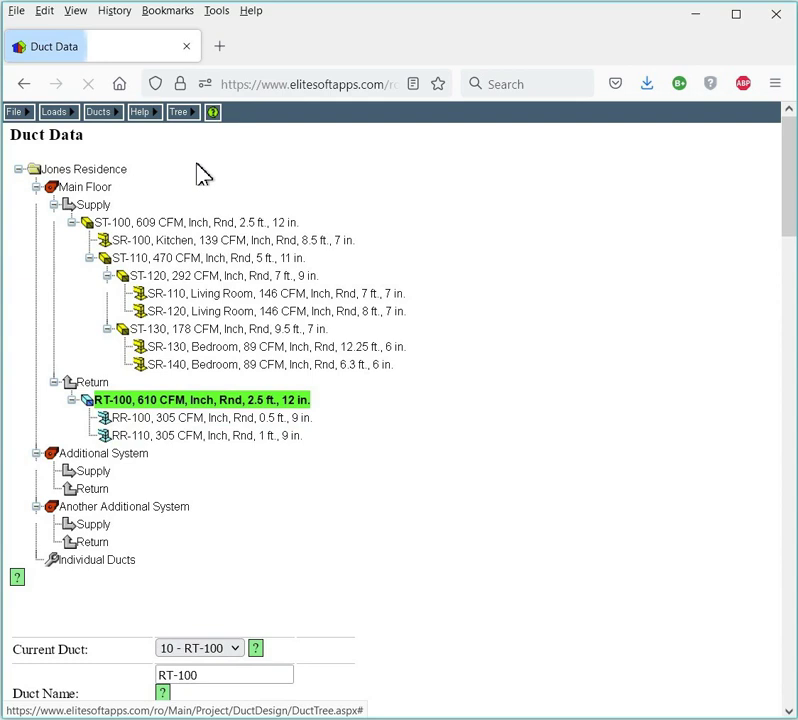
pyautogui.moveTo(186, 118)
pyautogui.click(210, 192)
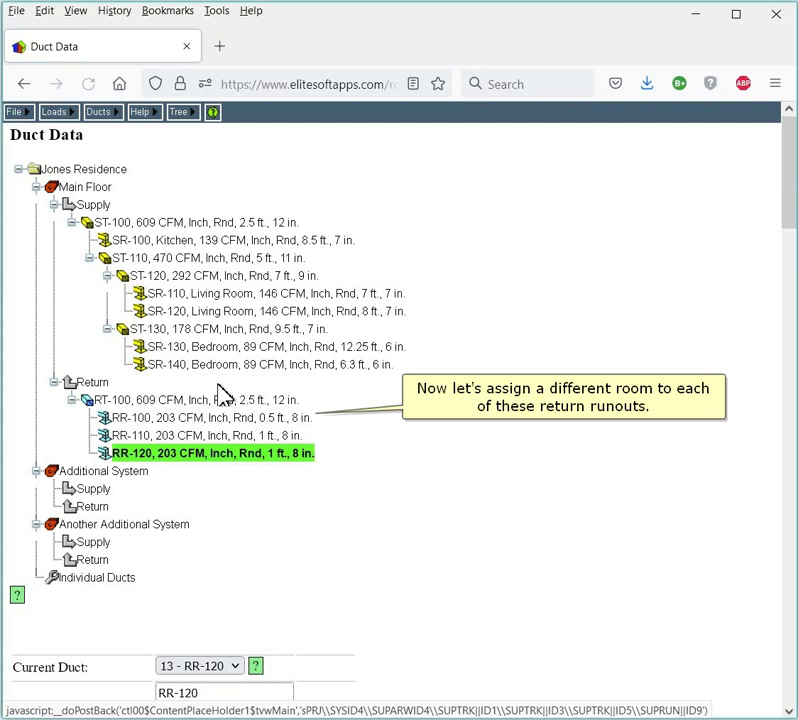
# Step: Assign Living Room airflow to runout RR-100, giving 293 CFM at 9 in
pyautogui.click(218, 424)
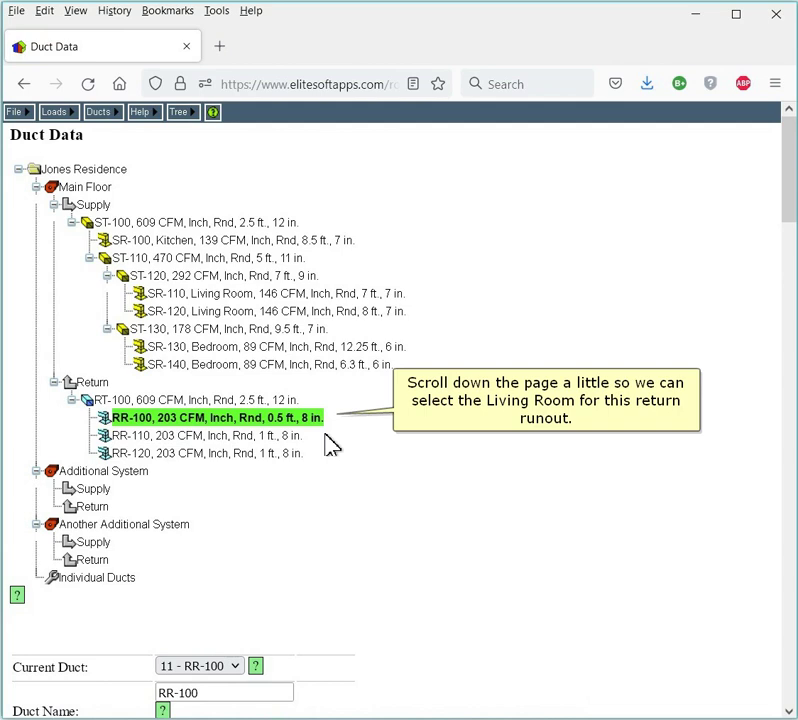
pyautogui.scroll(-5, 330, 445)
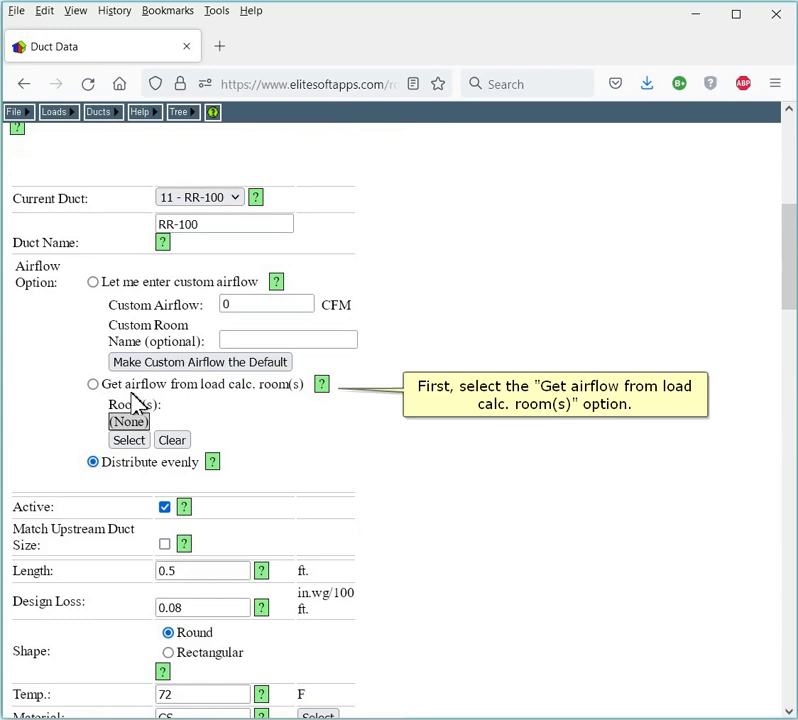
pyautogui.click(96, 385)
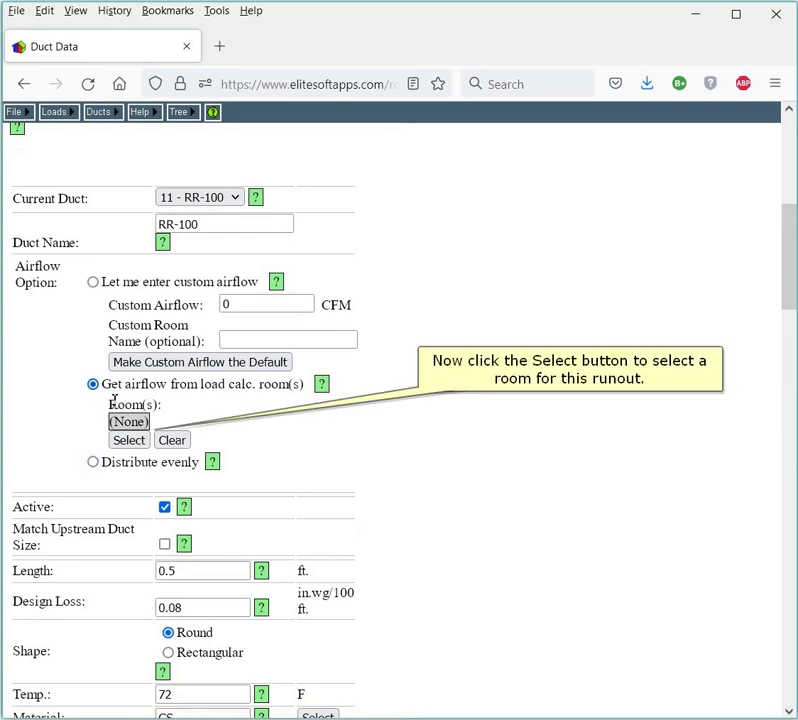
pyautogui.click(137, 441)
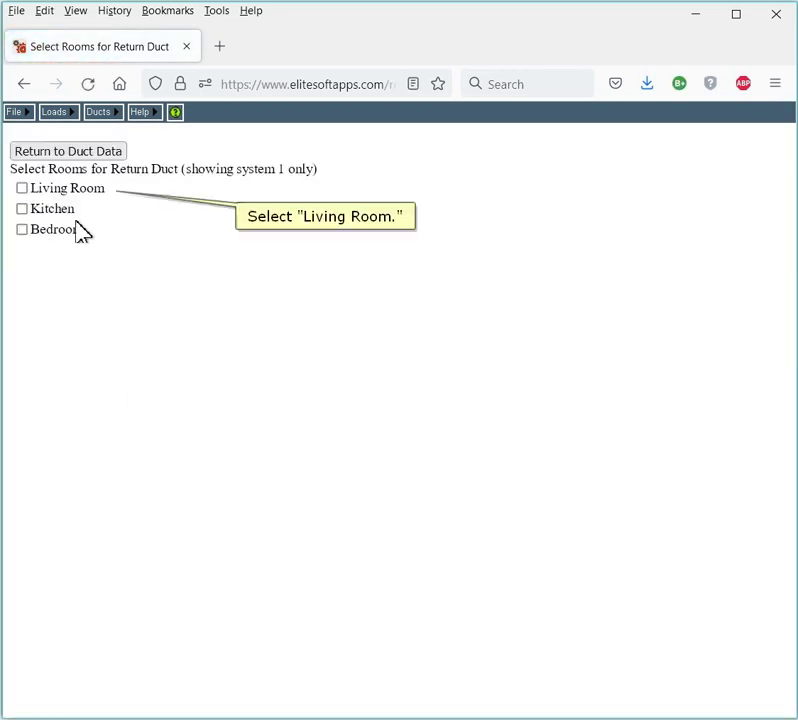
pyautogui.click(22, 188)
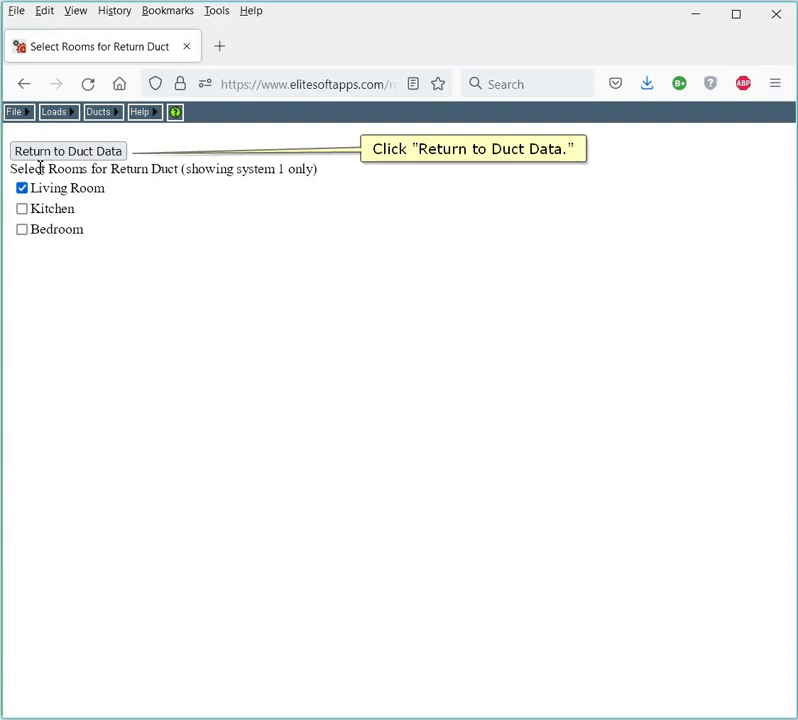
pyautogui.click(53, 153)
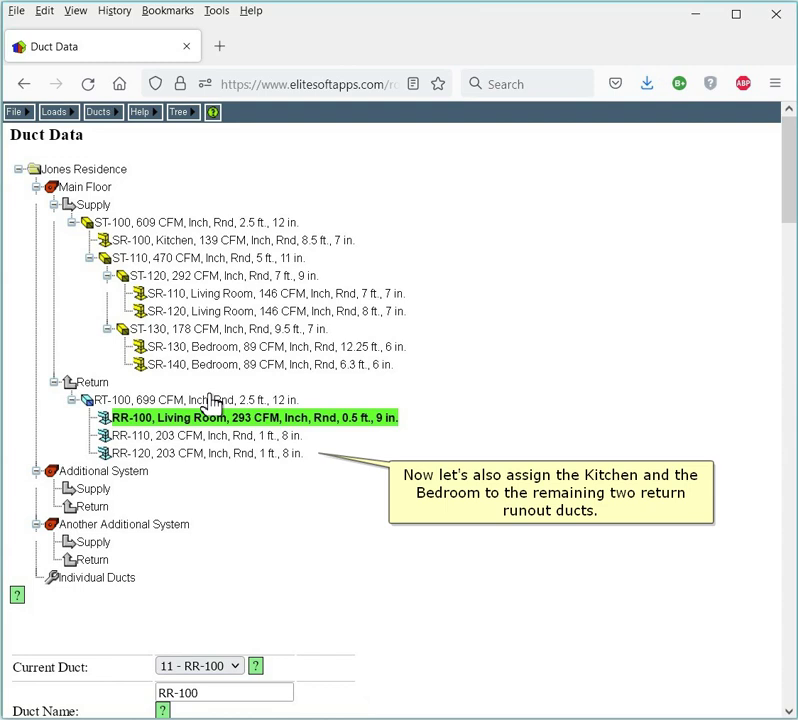
# Step: Assign the Kitchen to return runout RR-110, giving 139 CFM
pyautogui.click(210, 438)
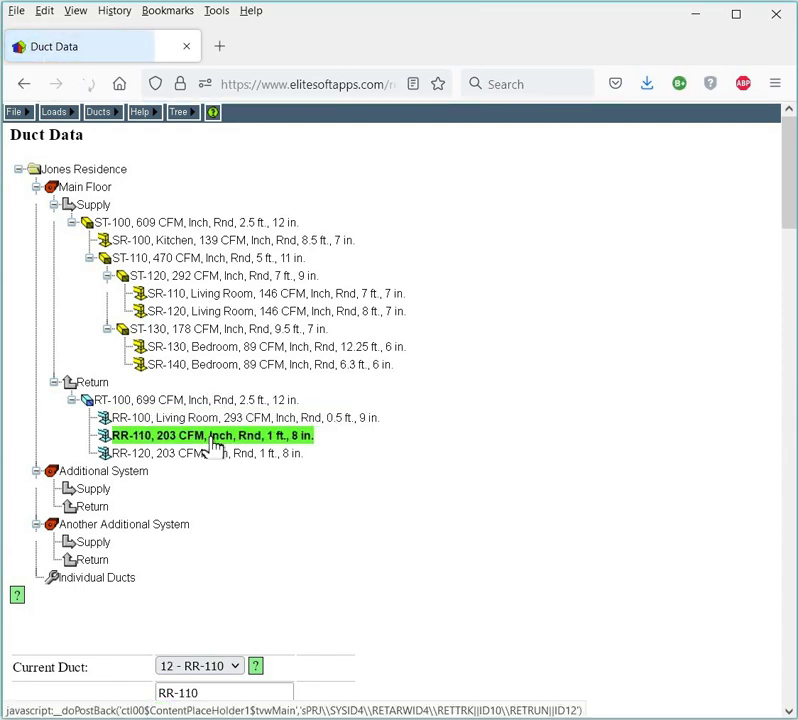
pyautogui.scroll(-5, 210, 443)
pyautogui.click(91, 385)
pyautogui.click(129, 440)
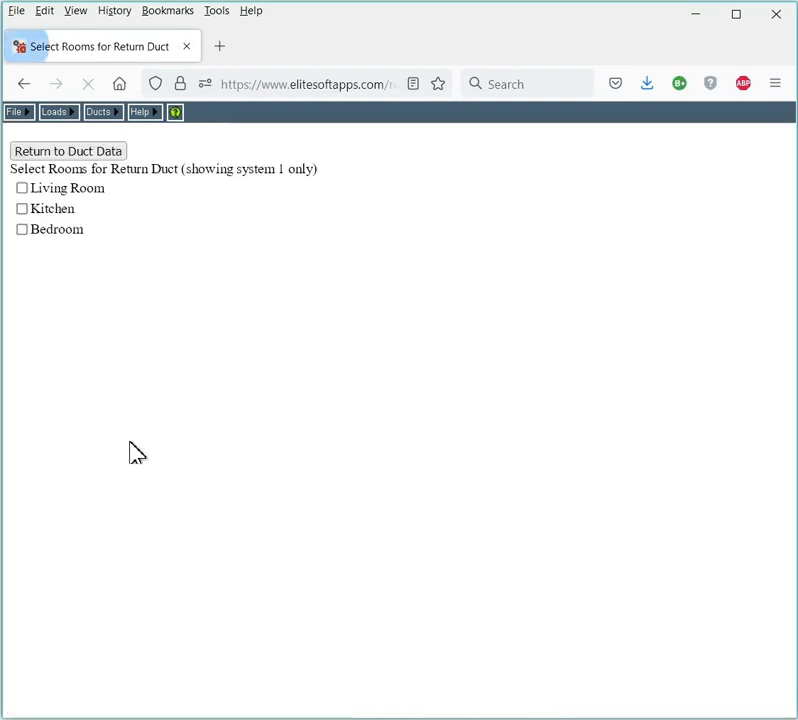
pyautogui.click(22, 209)
pyautogui.click(74, 152)
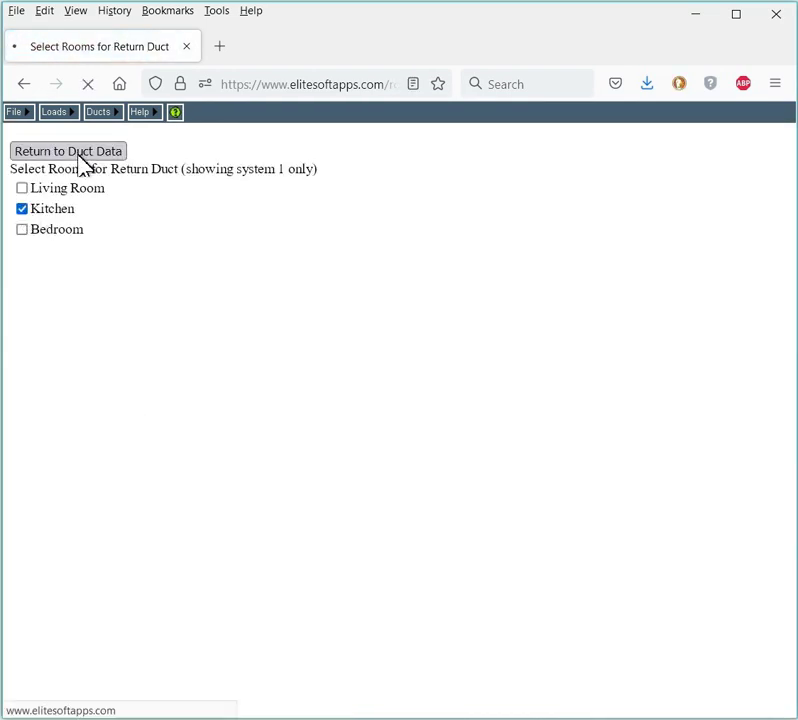
# Step: Assign the Bedroom to return runout RR-120, giving 178 CFM
pyautogui.click(224, 453)
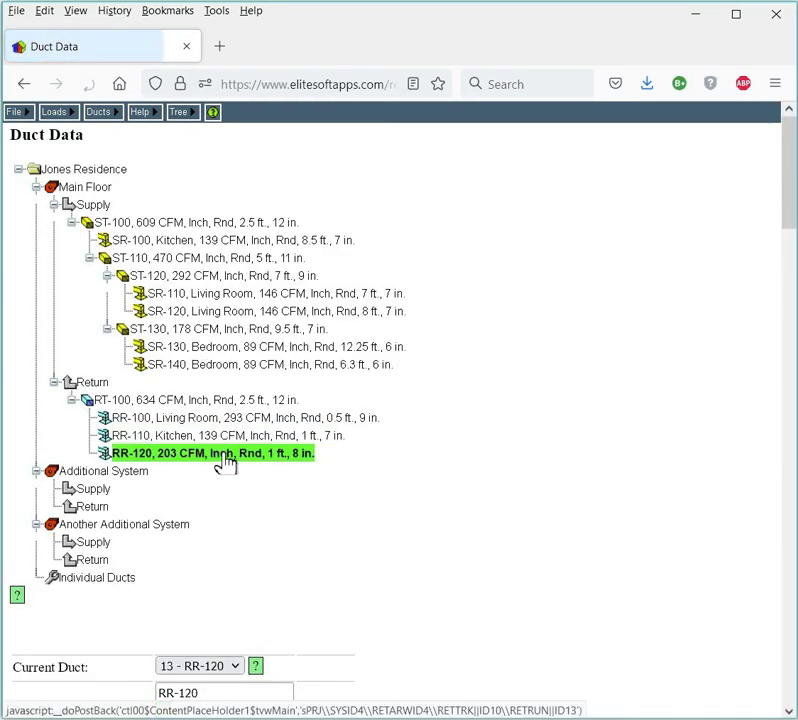
pyautogui.scroll(-5, 224, 460)
pyautogui.click(92, 385)
pyautogui.click(129, 441)
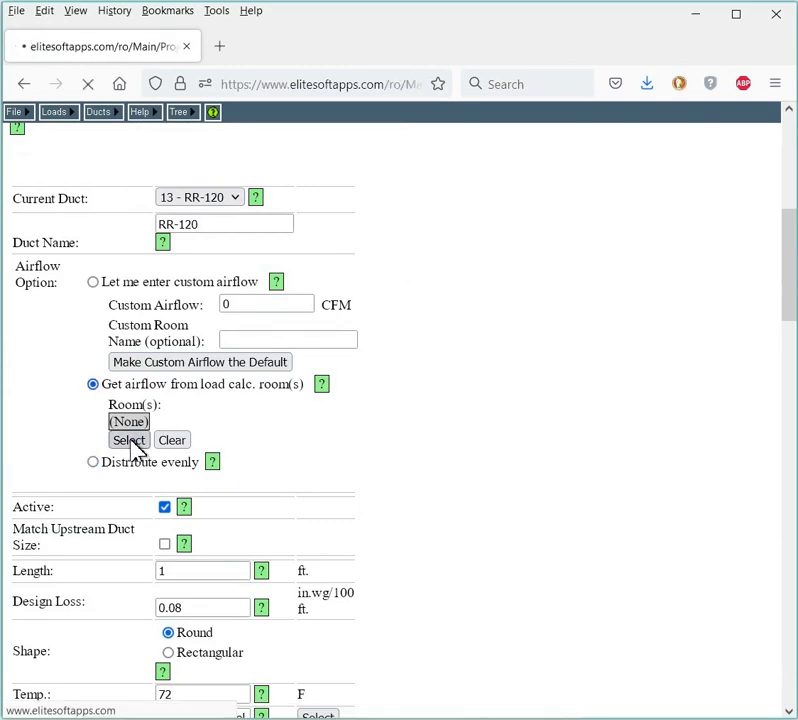
pyautogui.click(22, 229)
pyautogui.click(87, 154)
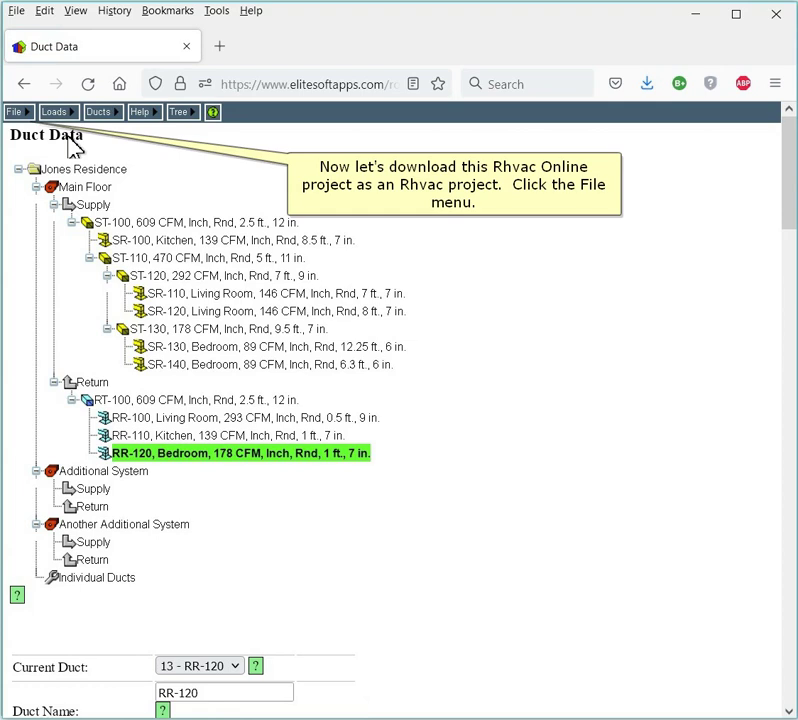
# Step: On the Download Rhvac Project page, change the save-as name to Sample Rhvac 9 DOWNLOADED
pyautogui.click(15, 111)
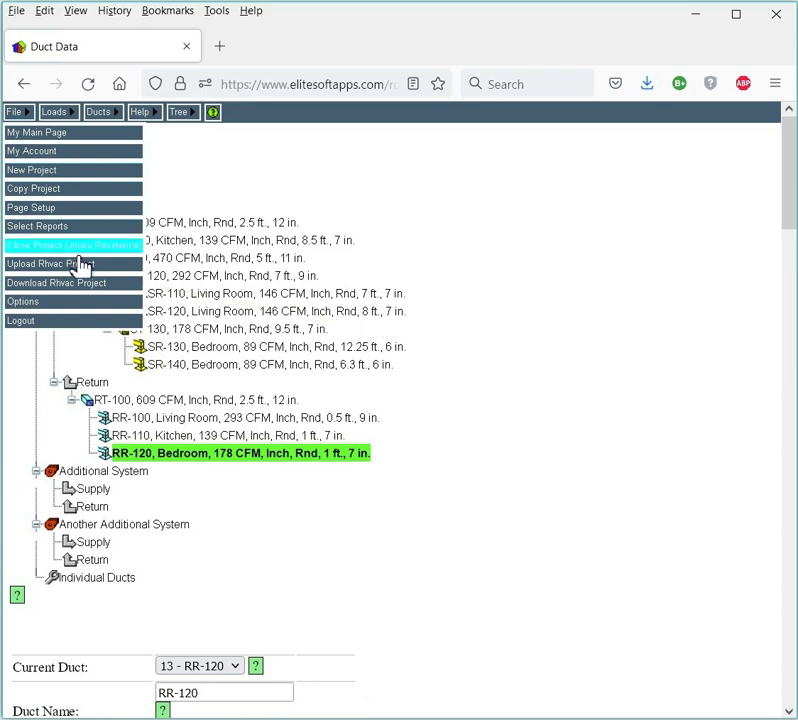
pyautogui.click(94, 283)
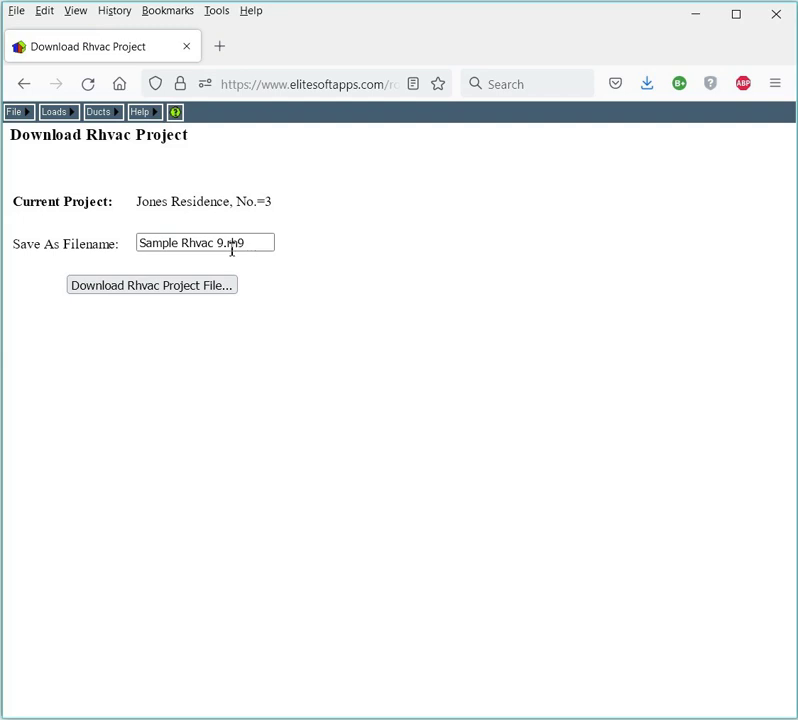
pyautogui.click(232, 249)
pyautogui.write('DOWNLOADED')
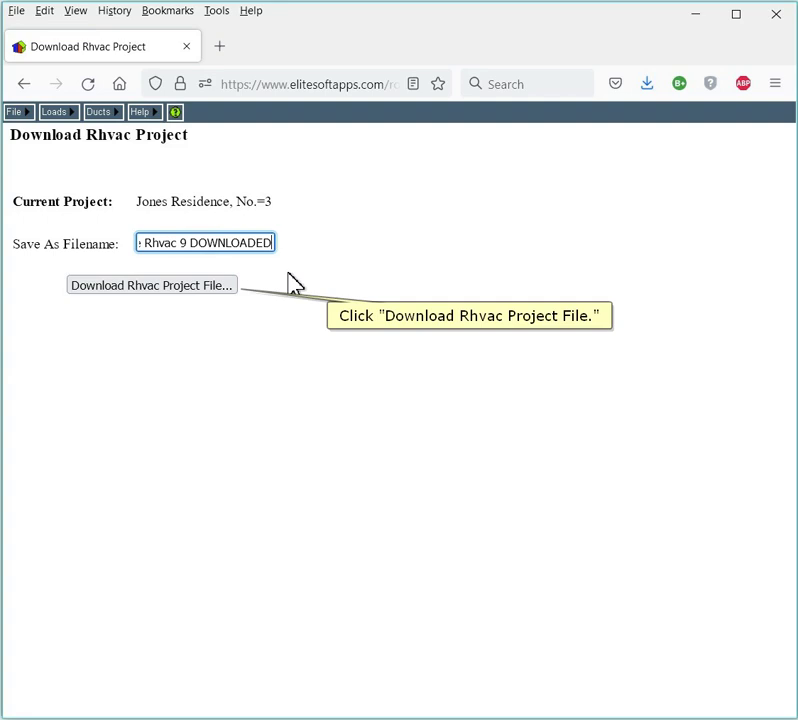
# Step: Save the downloaded project as Sample Rhvac 9 DOWNLOADED.rh9 in the Ship folder
pyautogui.click(154, 286)
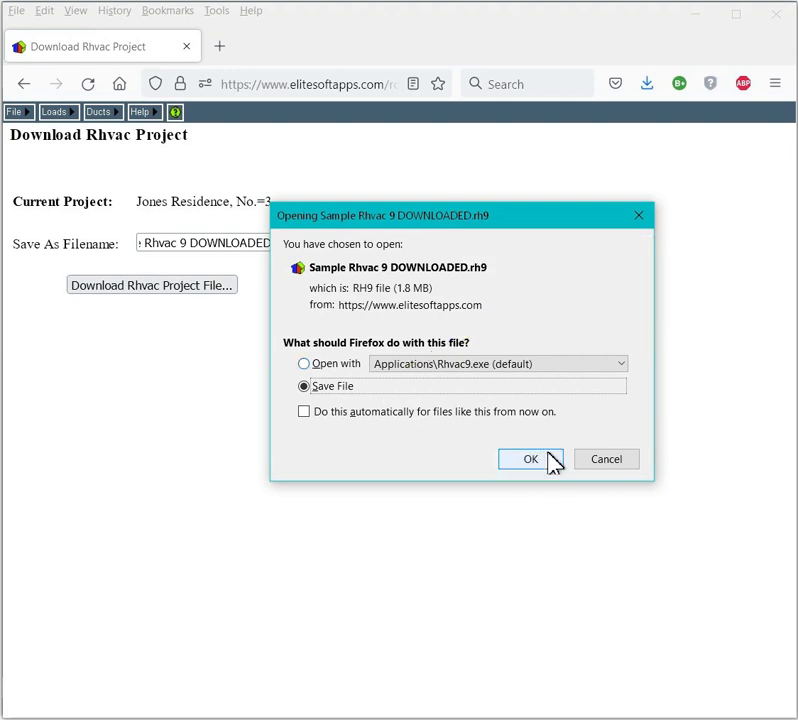
pyautogui.click(552, 460)
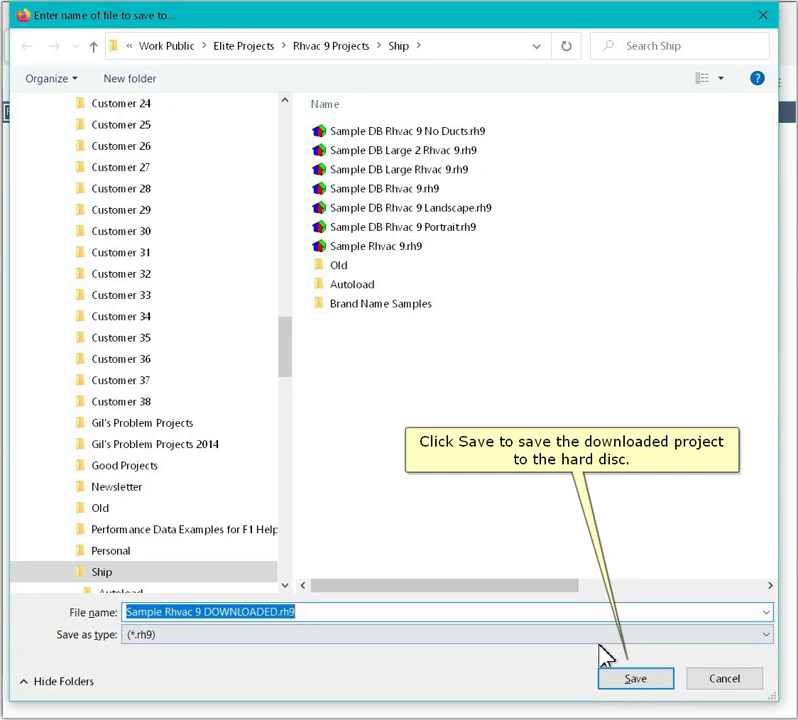
pyautogui.click(627, 680)
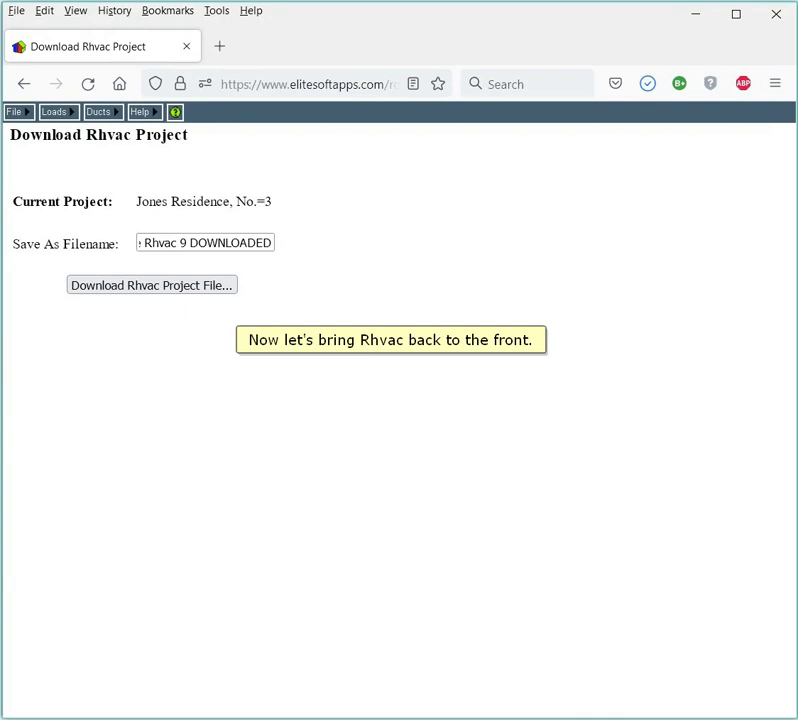
# Step: Back in desktop Rhvac, open Sample Rhvac 9 DOWNLOADED.rh9 from the Ship folder
pyautogui.hotkey('alt', 'Tab')
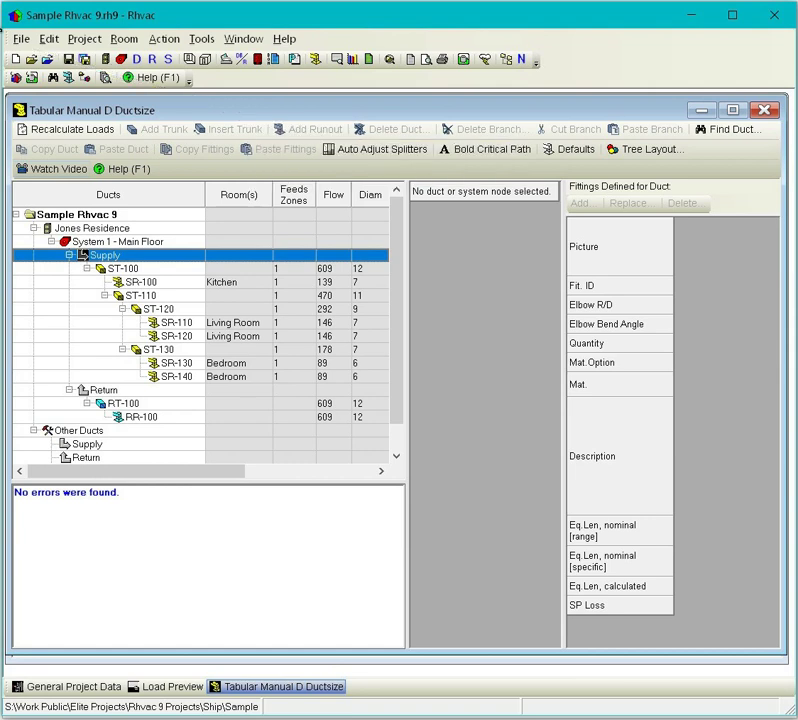
pyautogui.click(21, 38)
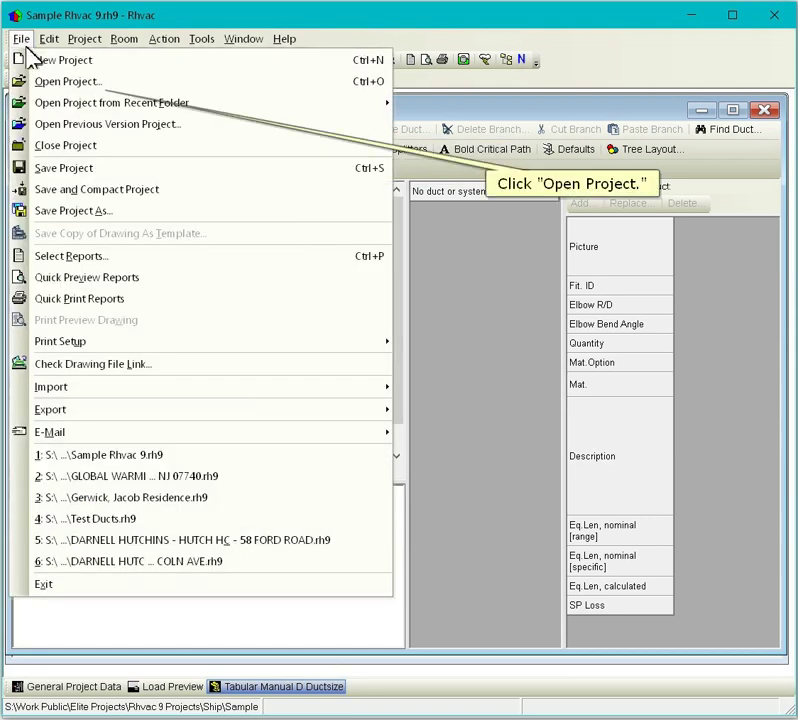
pyautogui.click(40, 81)
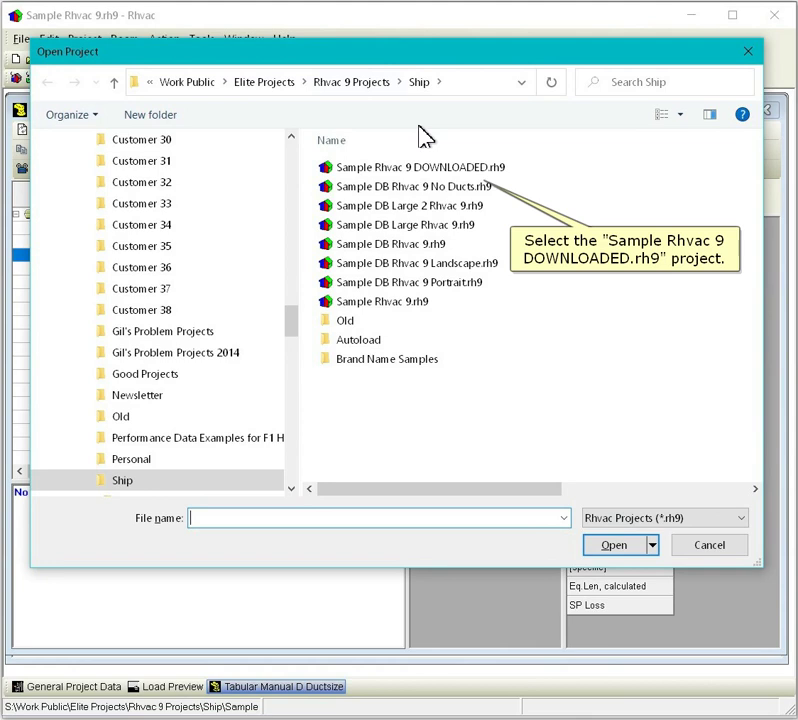
pyautogui.doubleClick(426, 169)
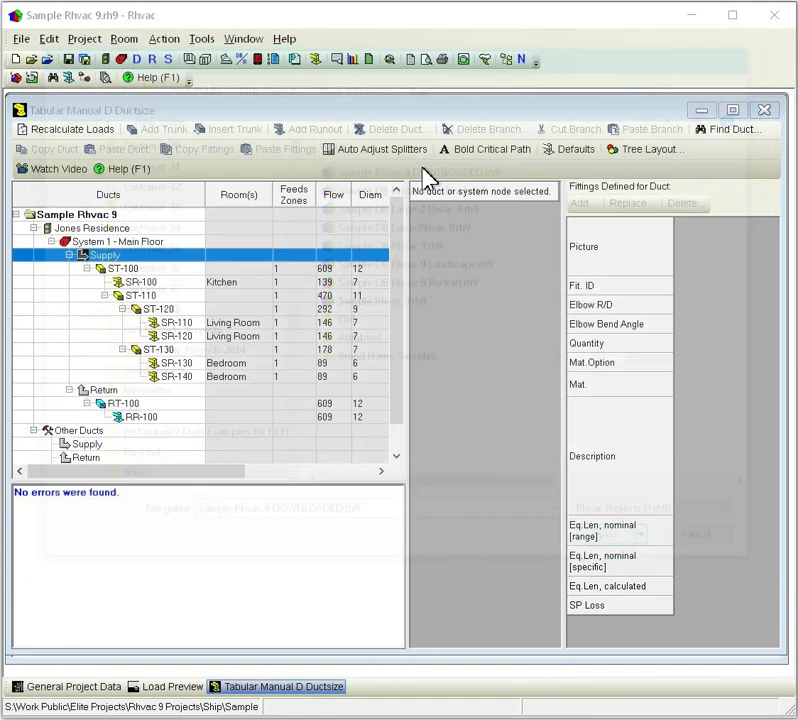